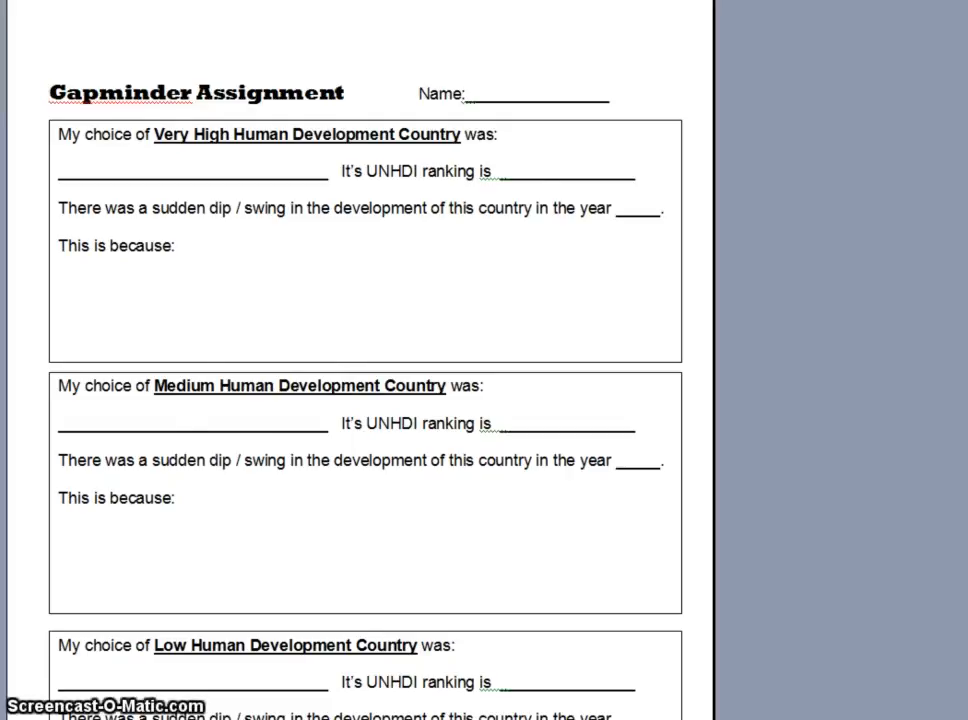
# - Switch to the Gapminder chart and examine the sudden life expectancy dips along the Norway and Albania trails
pyautogui.hotkey('alt', 'Tab')
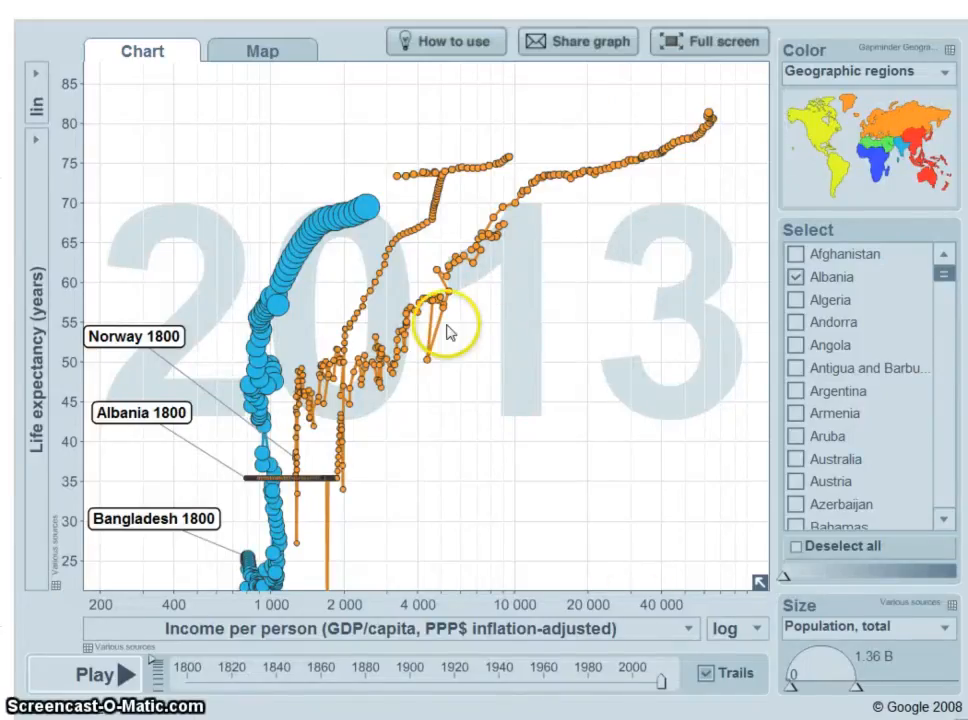
pyautogui.moveTo(120, 338)
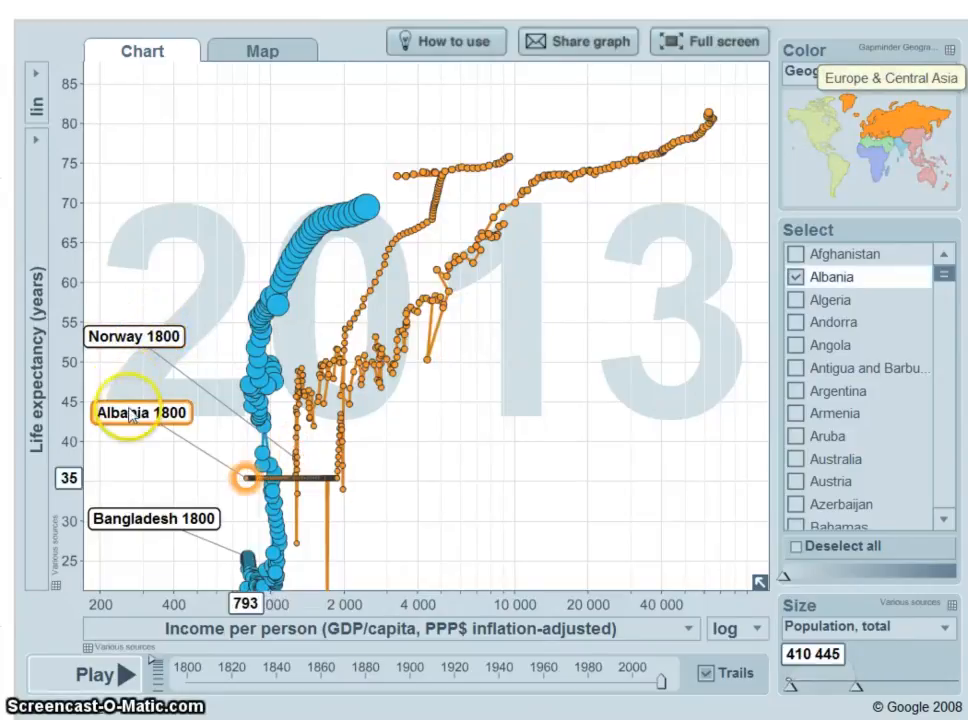
pyautogui.moveTo(138, 532)
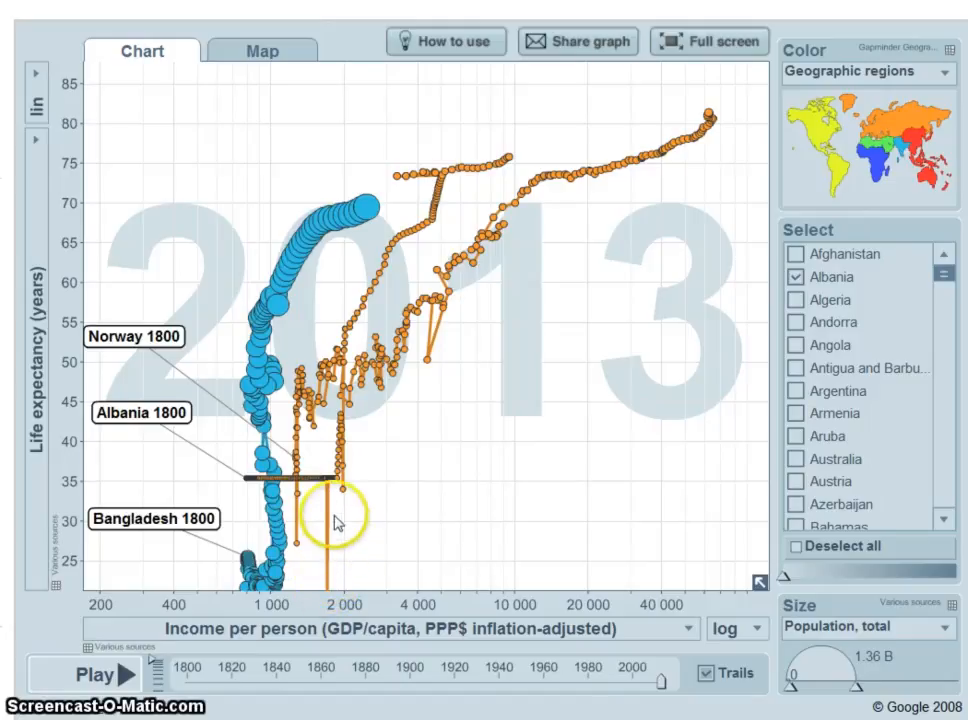
pyautogui.moveTo(331, 488)
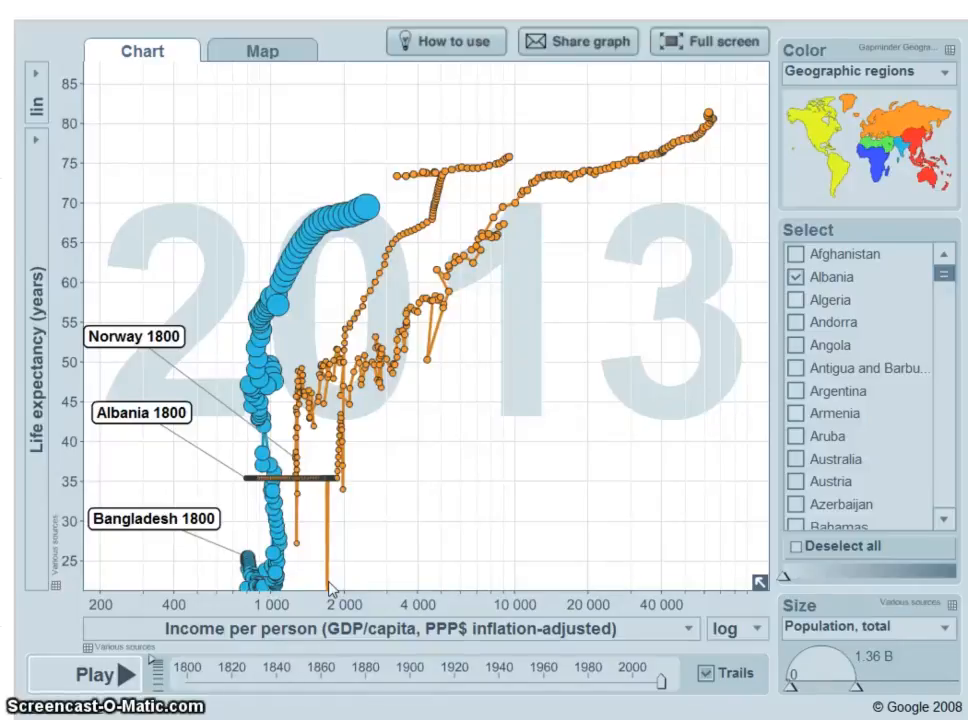
pyautogui.moveTo(330, 590)
pyautogui.mouseDown()
pyautogui.moveTo(324, 501)
pyautogui.moveTo(328, 592)
pyautogui.mouseUp()
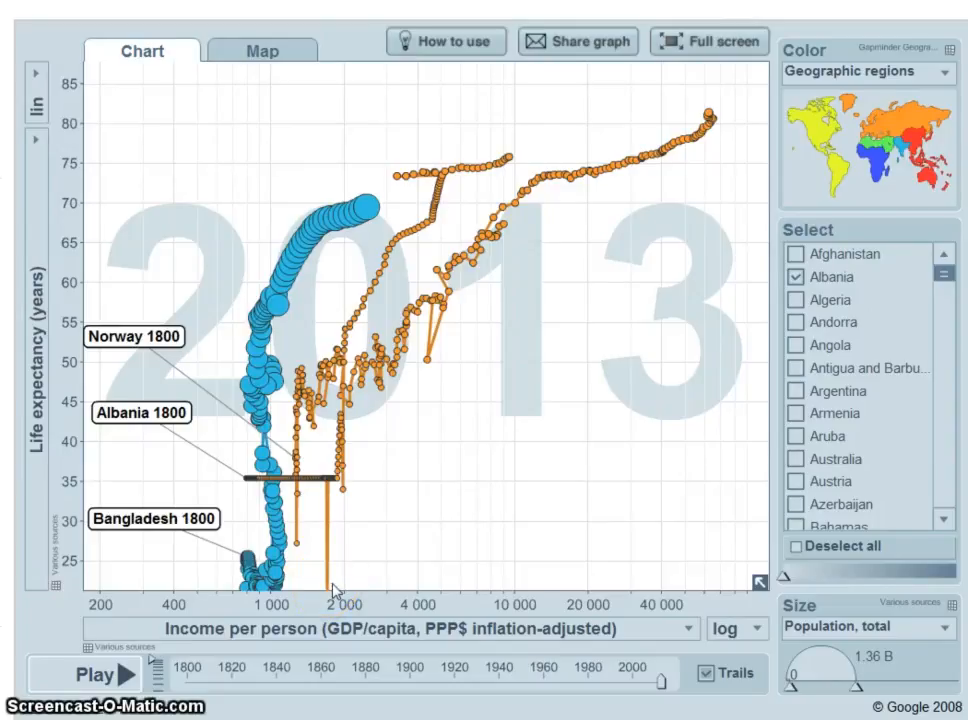
pyautogui.moveTo(333, 584)
pyautogui.mouseDown()
pyautogui.moveTo(335, 486)
pyautogui.moveTo(326, 500)
pyautogui.moveTo(331, 585)
pyautogui.mouseUp()
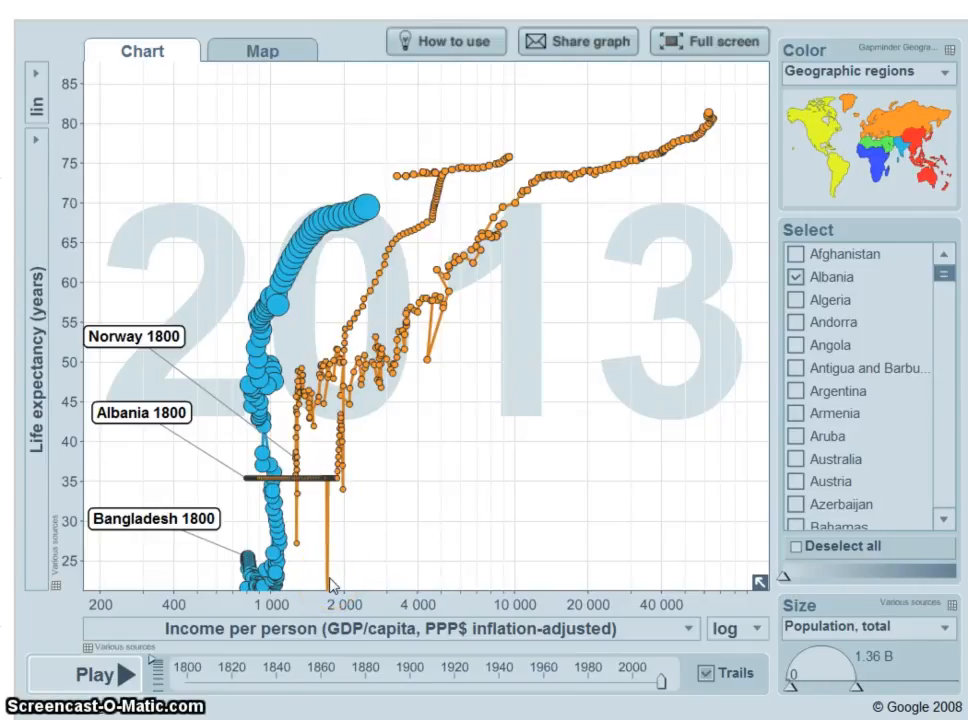
pyautogui.click(318, 579)
pyautogui.click(308, 563)
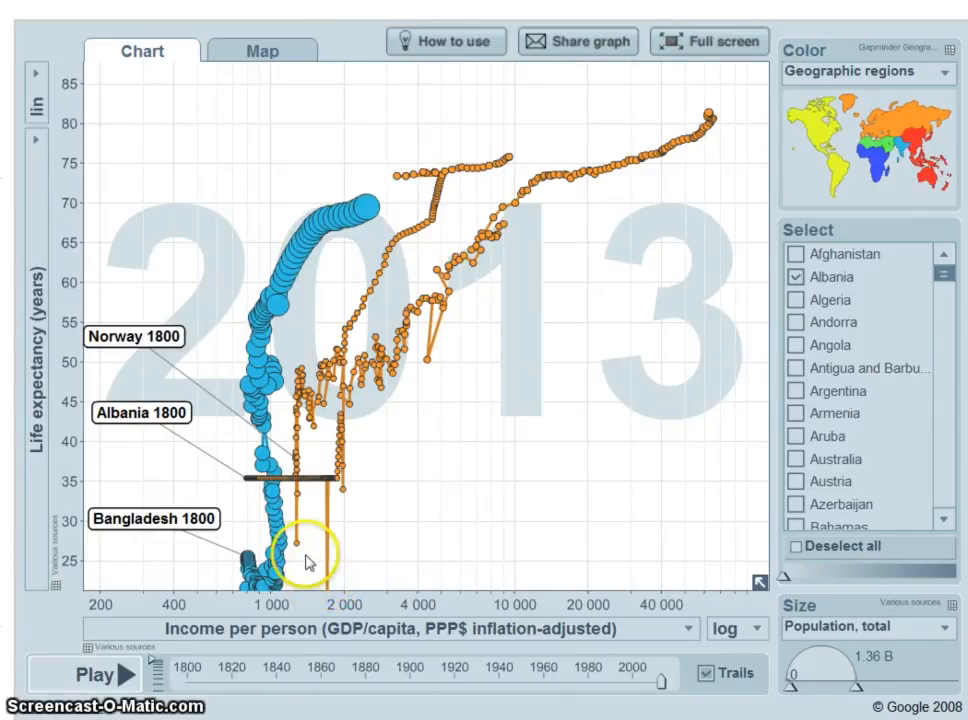
pyautogui.moveTo(298, 553)
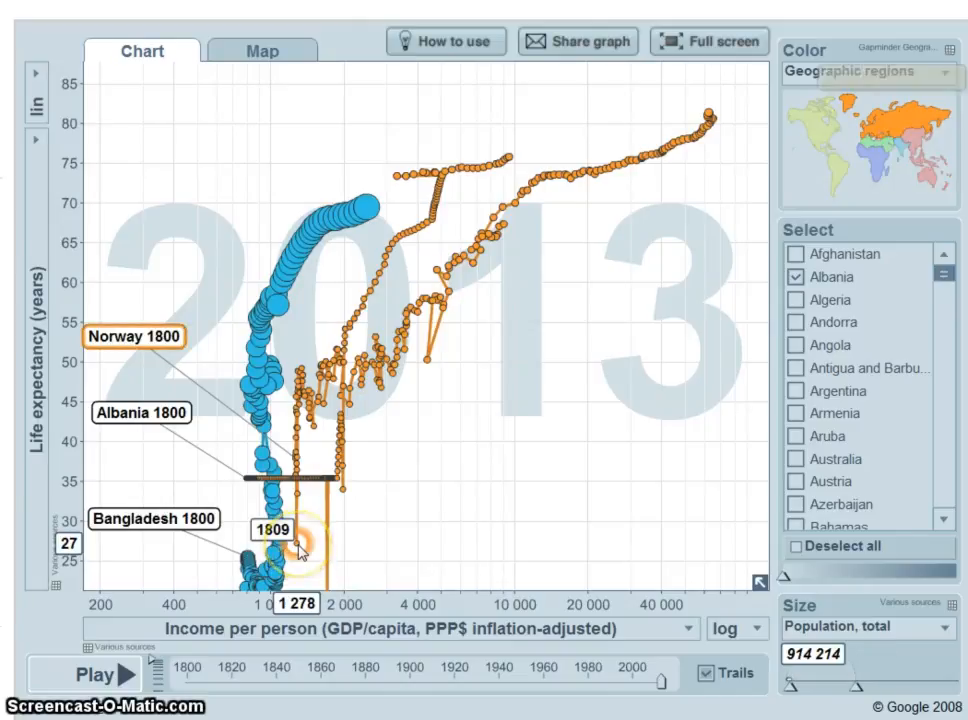
pyautogui.click(302, 575)
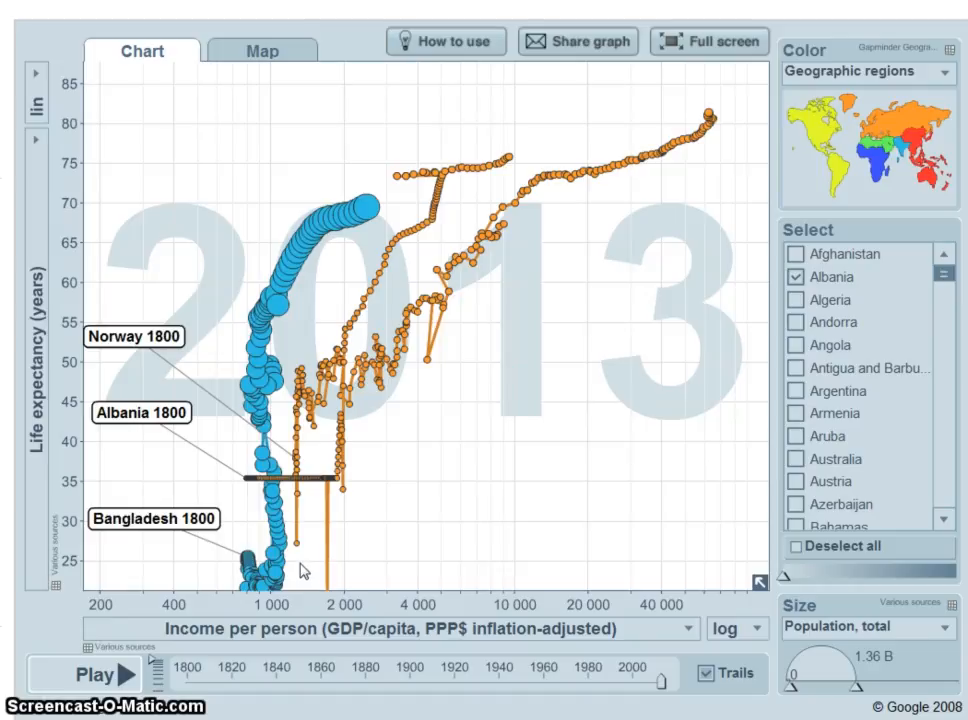
pyautogui.click(301, 555)
pyautogui.click(298, 565)
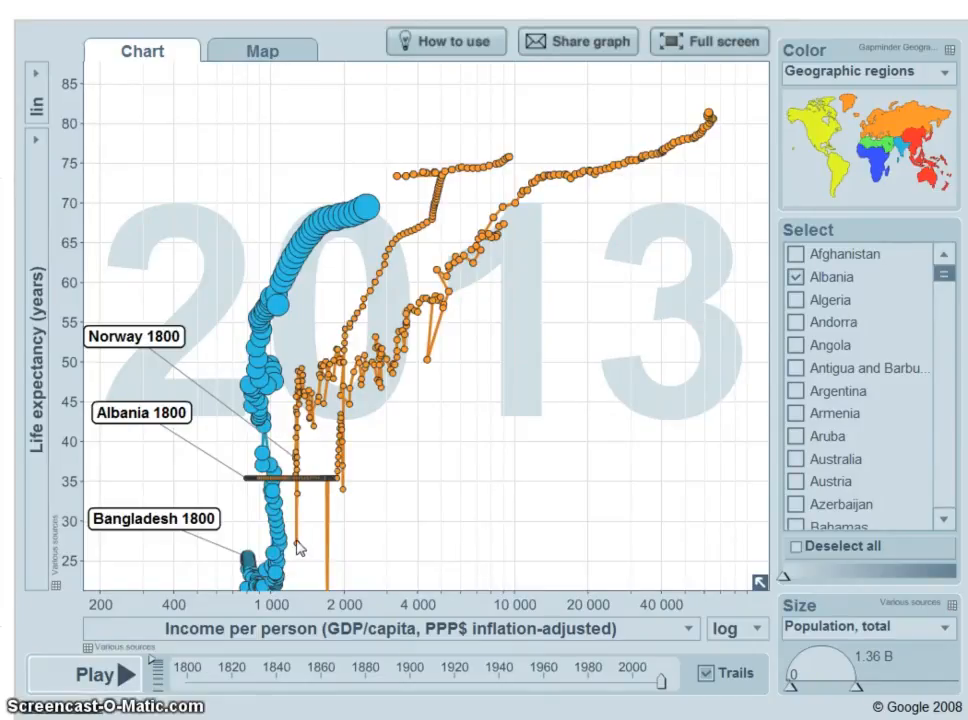
pyautogui.moveTo(298, 548)
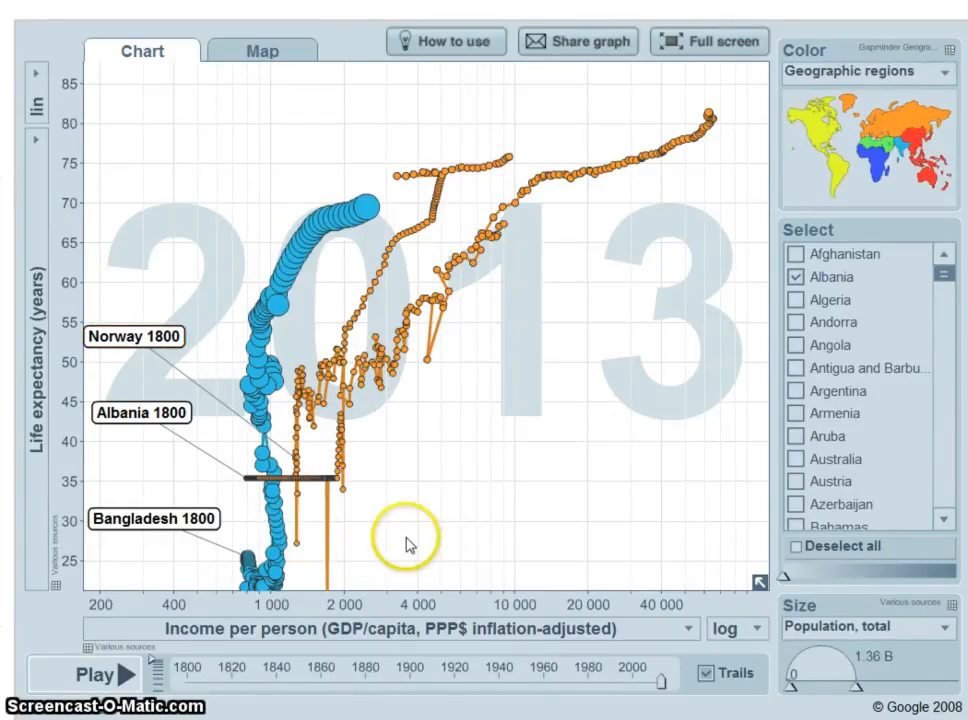
# - Inspect the yearly points along Bangladesh's trail between about 34 and 43 years of life expectancy
pyautogui.moveTo(272, 497)
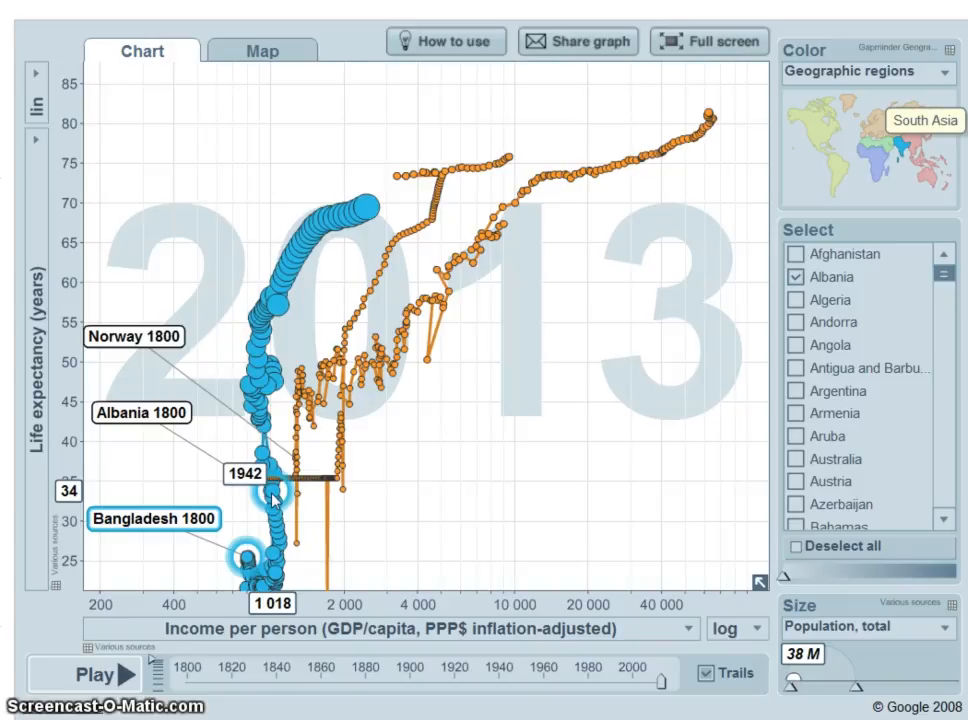
pyautogui.click(265, 468)
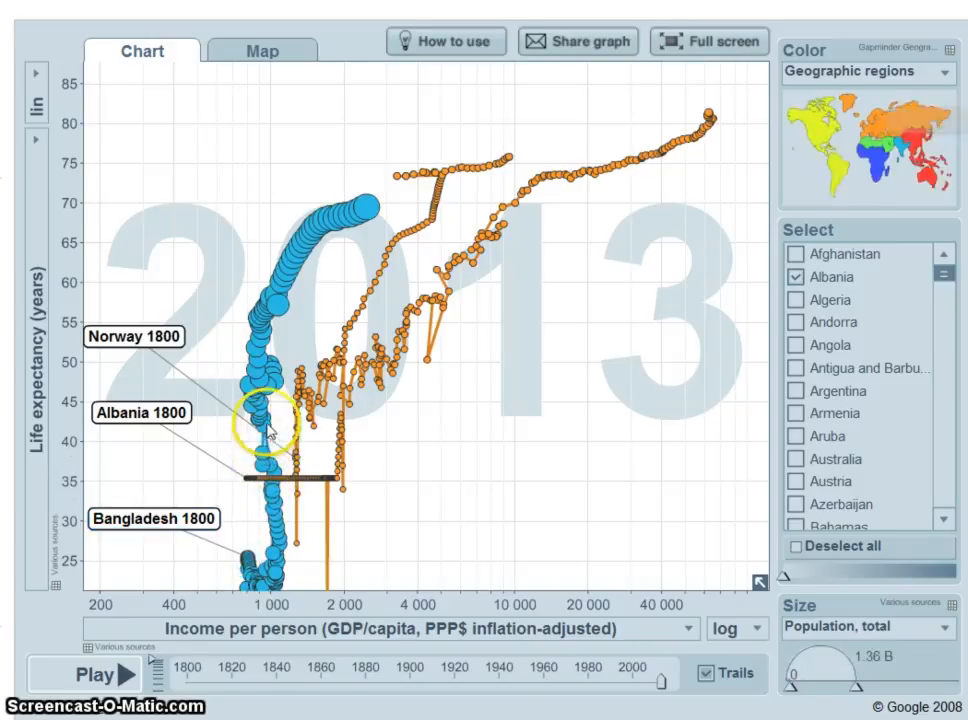
pyautogui.moveTo(265, 428)
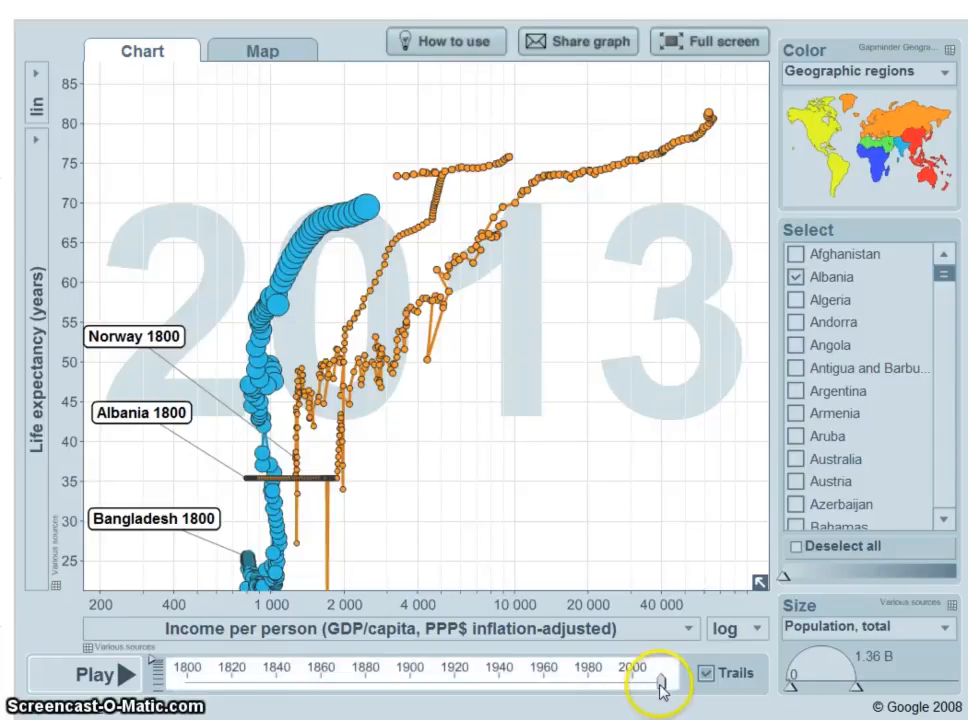
# - Inspect Bangladesh's early trail with the timeline set to 1944, and move the timeline forward to 2012
pyautogui.moveTo(659, 684); pyautogui.dragTo(509, 676)
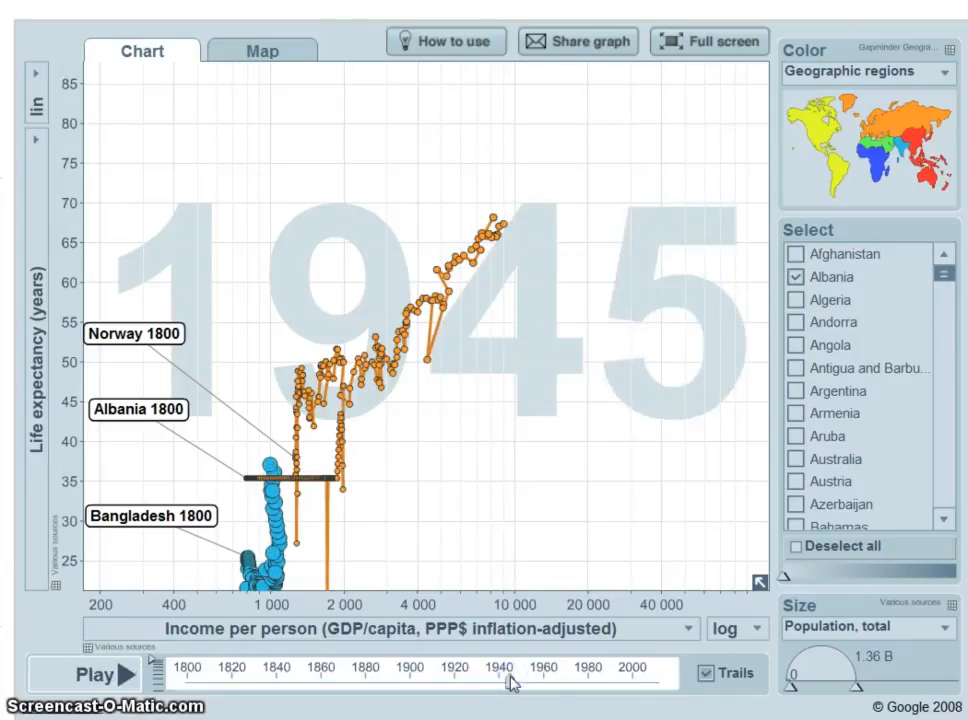
pyautogui.click(484, 690)
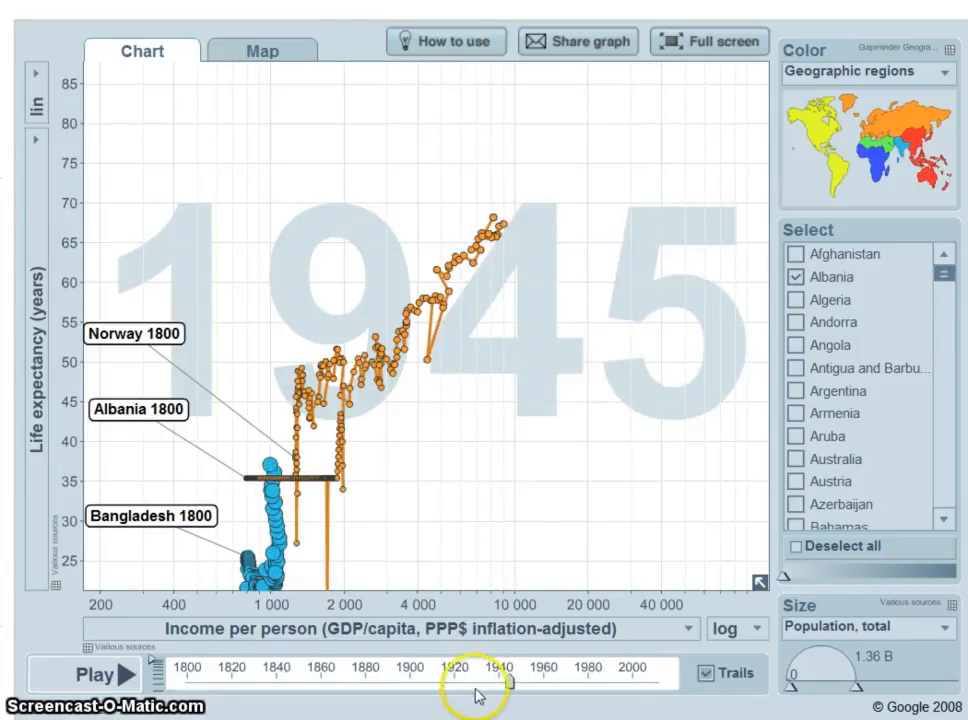
pyautogui.click(511, 685)
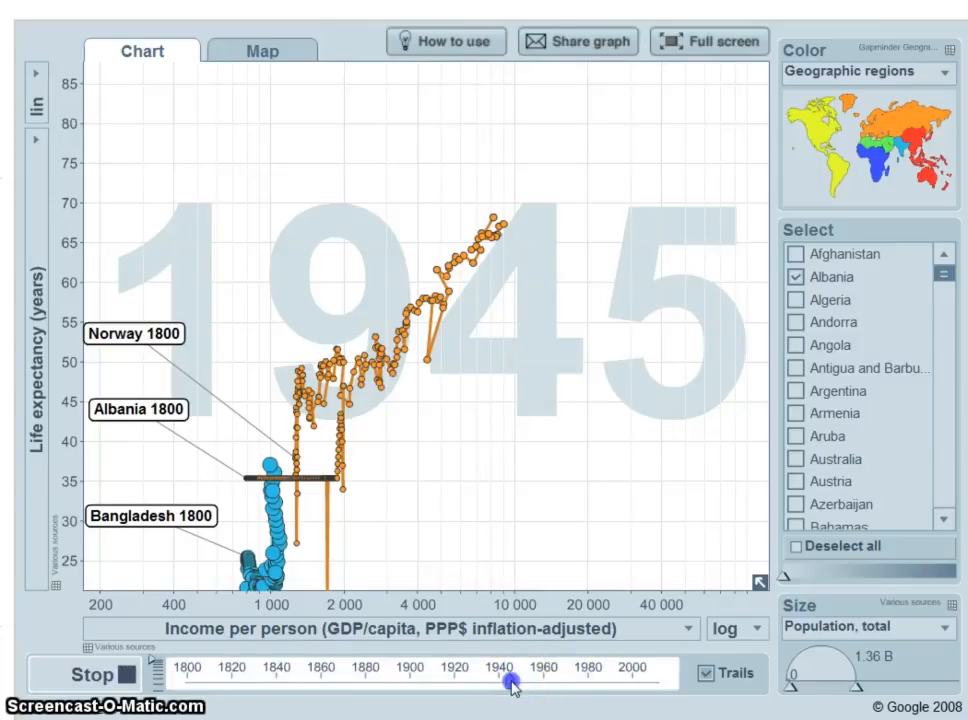
pyautogui.moveTo(511, 685); pyautogui.dragTo(511, 684)
pyautogui.click(310, 567)
pyautogui.moveTo(262, 552)
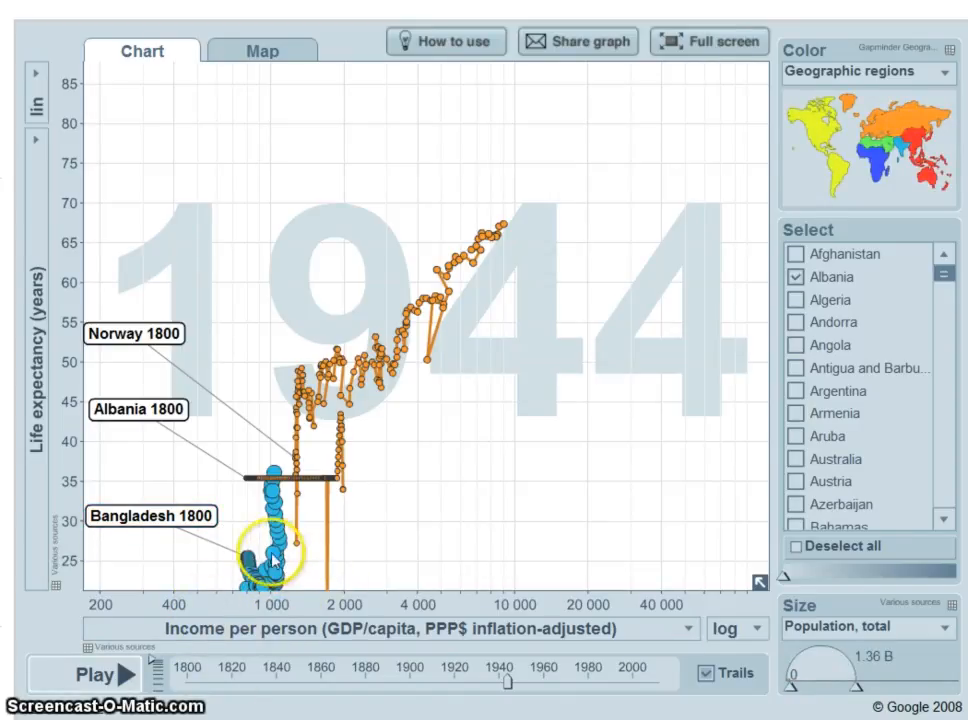
pyautogui.moveTo(262, 560)
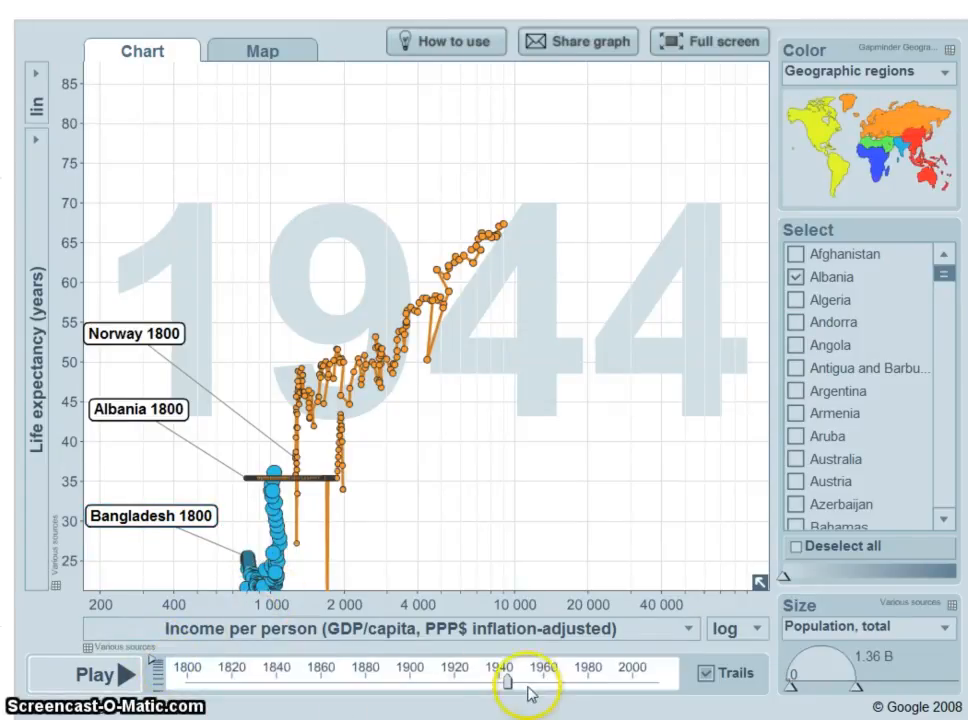
pyautogui.moveTo(506, 688); pyautogui.dragTo(659, 688)
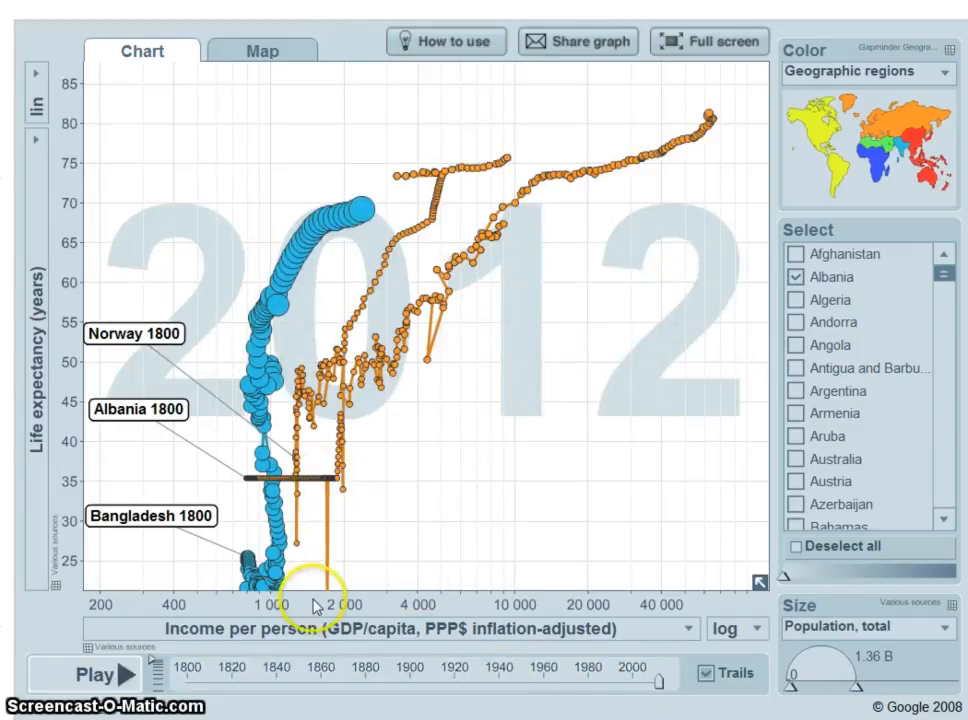
pyautogui.moveTo(292, 542)
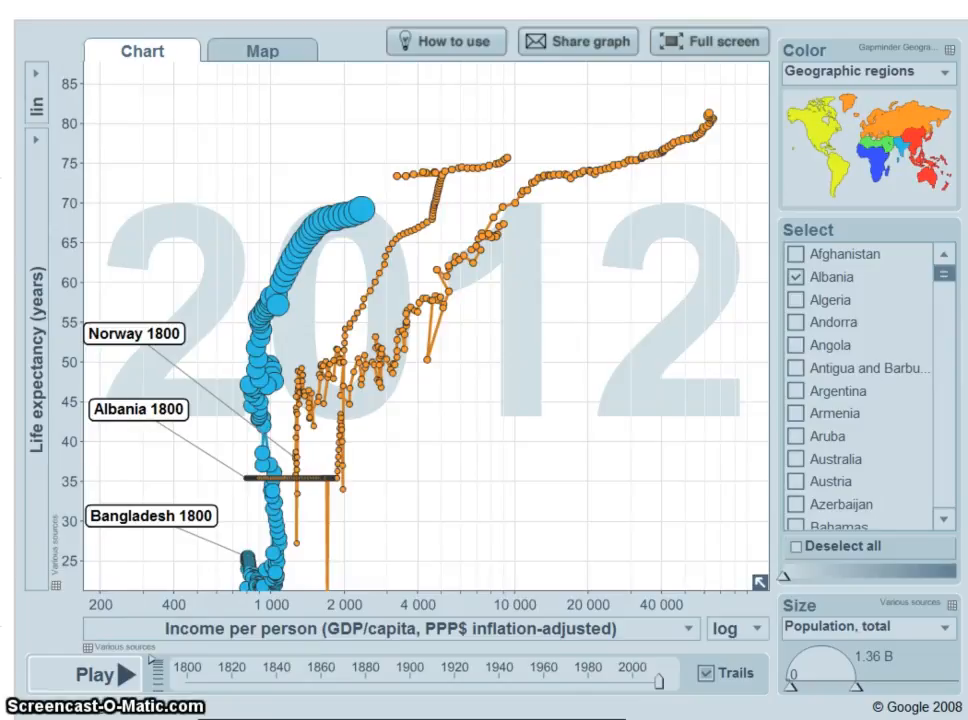
# - Switch to the Gapminder Assignment sheet in Word and review its Very High, Medium and Low Human Development Country sections
pyautogui.hotkey('alt', 'Tab')
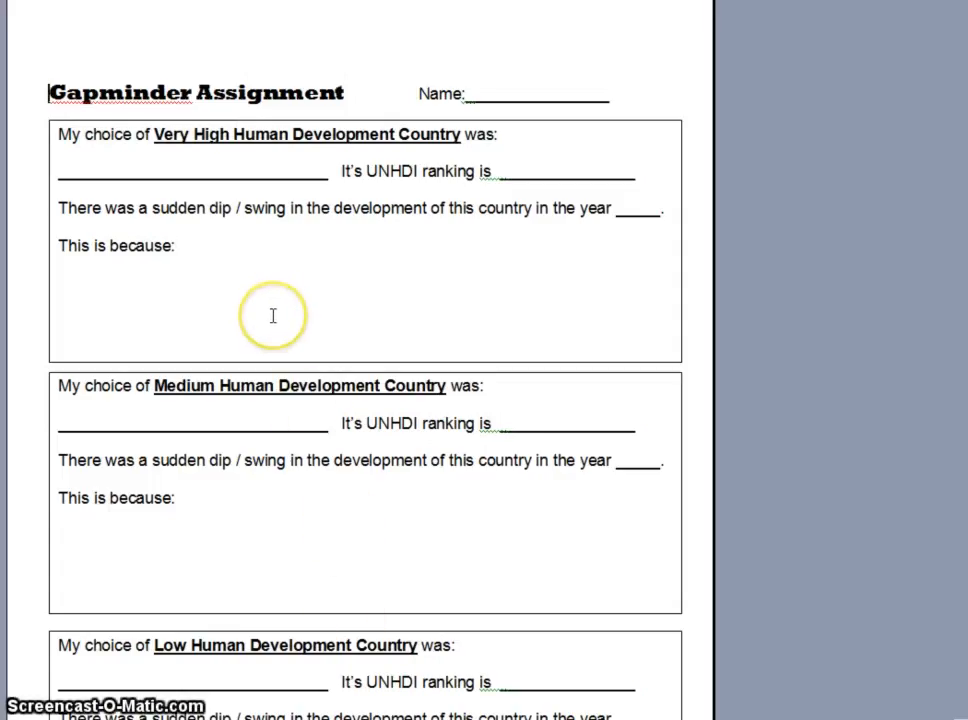
pyautogui.scroll(-4, 272, 316)
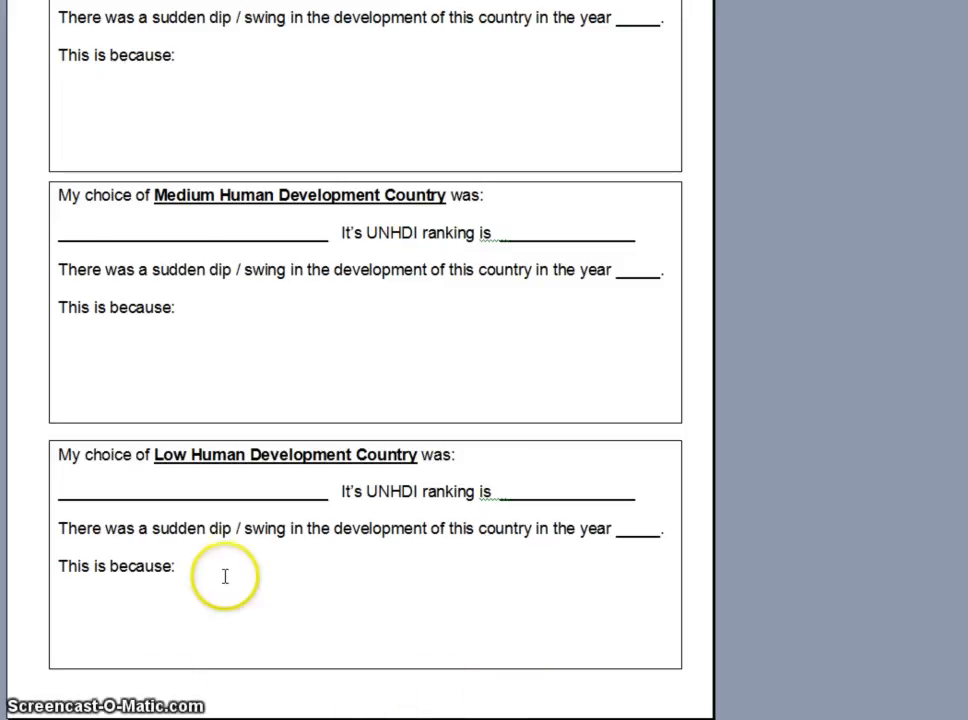
pyautogui.scroll(3, 223, 577)
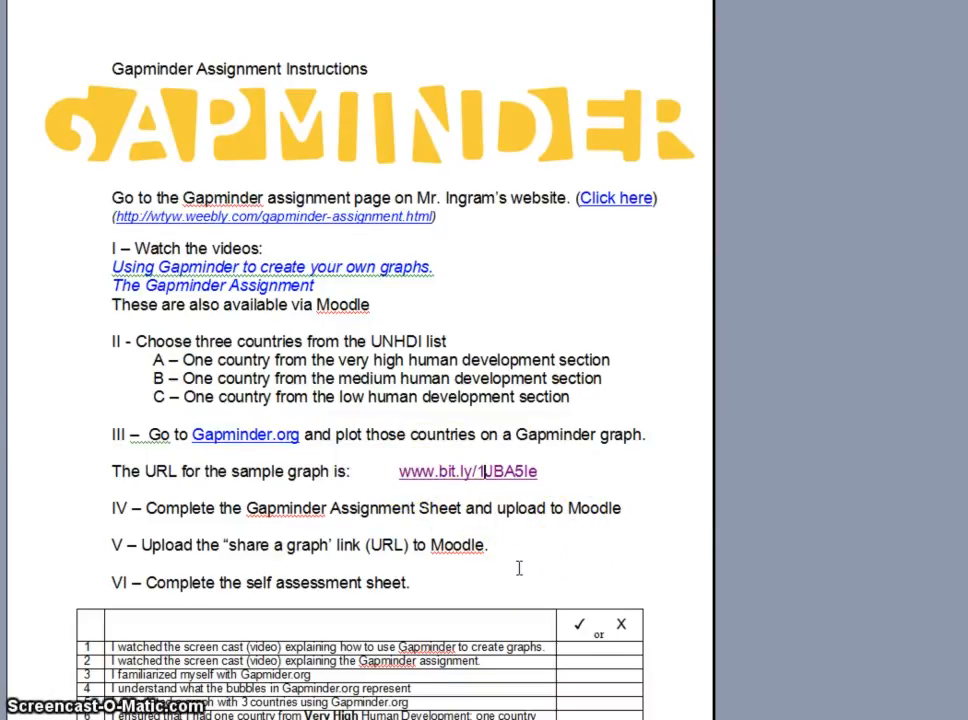
# - Review the self-assessment sheet's ten-item checklist, checkmark total row, and the boxes on what was done well and could be improved
pyautogui.scroll(-3, 519, 567)
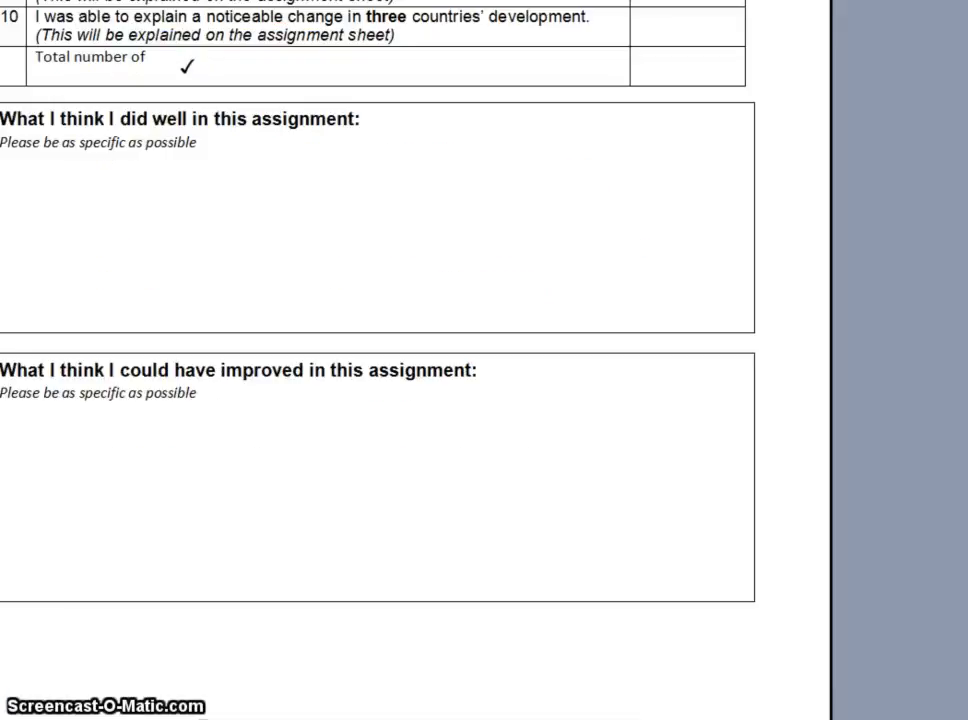
pyautogui.click(329, 618)
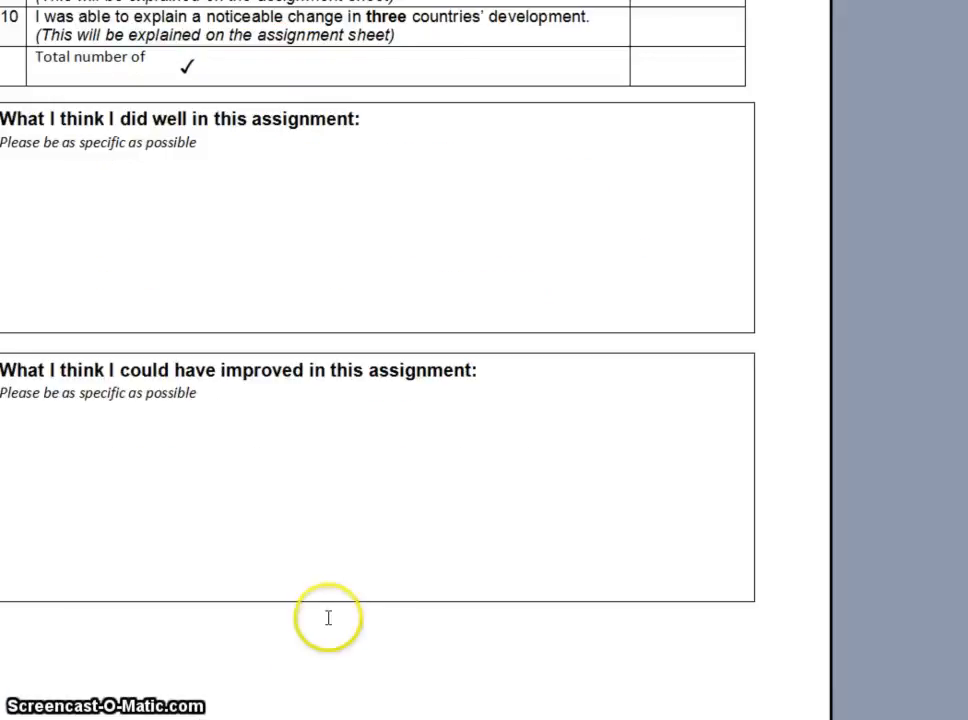
pyautogui.scroll(10, 332, 596)
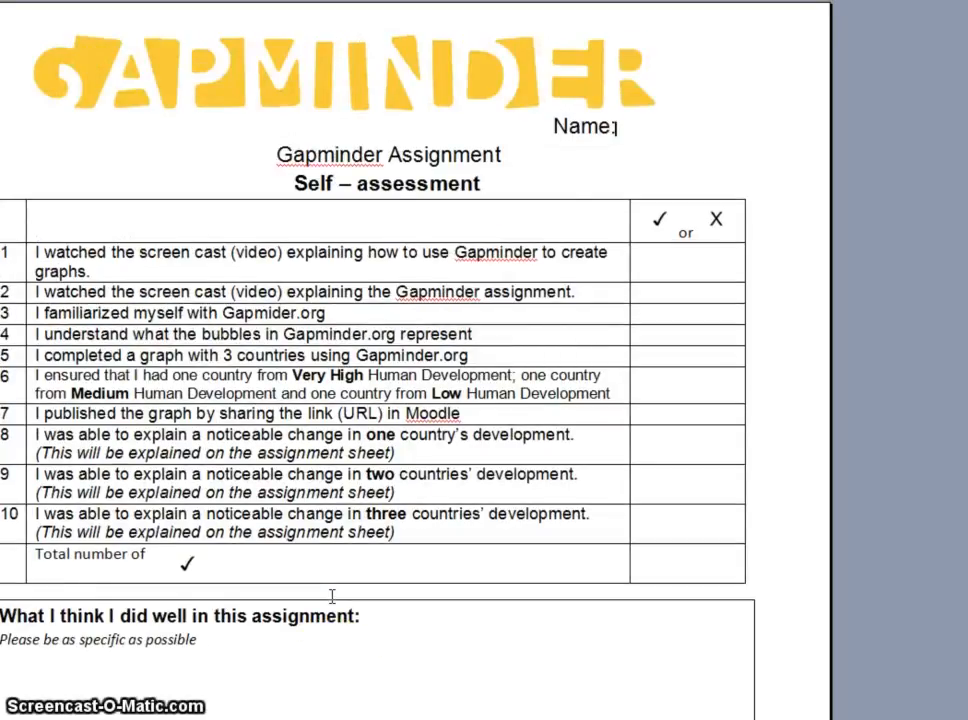
pyautogui.scroll(-1, 332, 597)
pyautogui.click(428, 670)
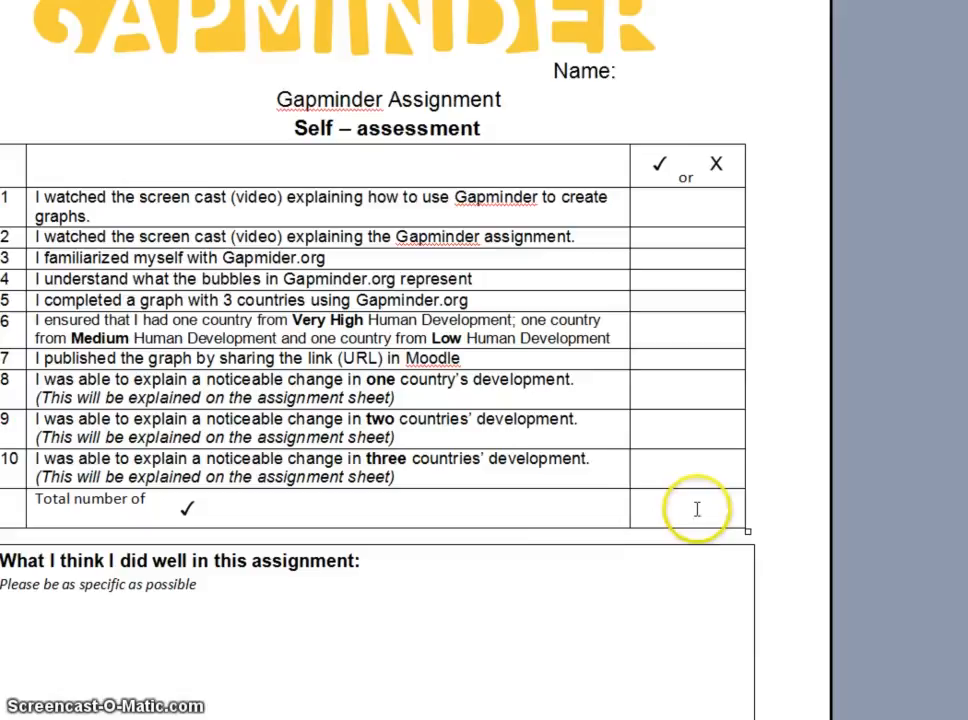
pyautogui.scroll(-5, 579, 518)
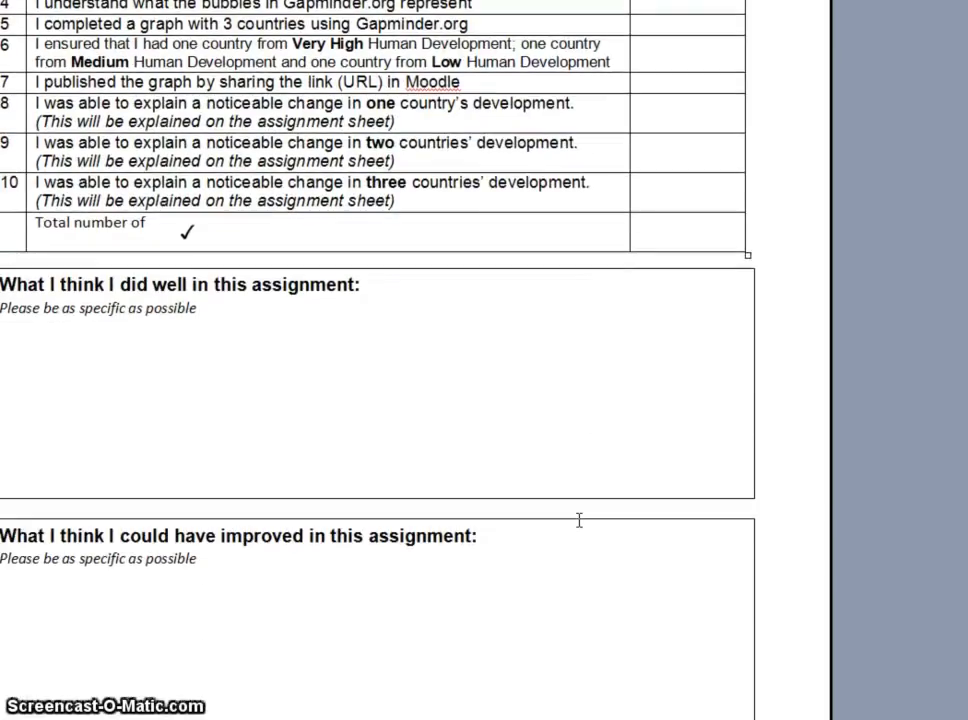
pyautogui.scroll(-2, 579, 518)
pyautogui.scroll(1, 579, 518)
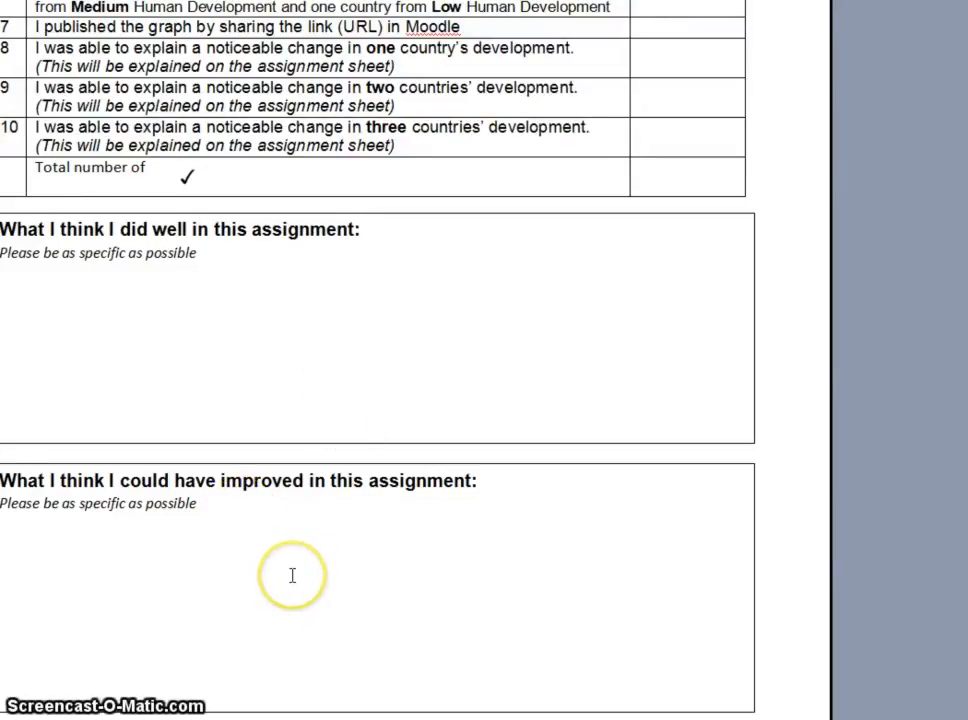
pyautogui.scroll(3, 292, 576)
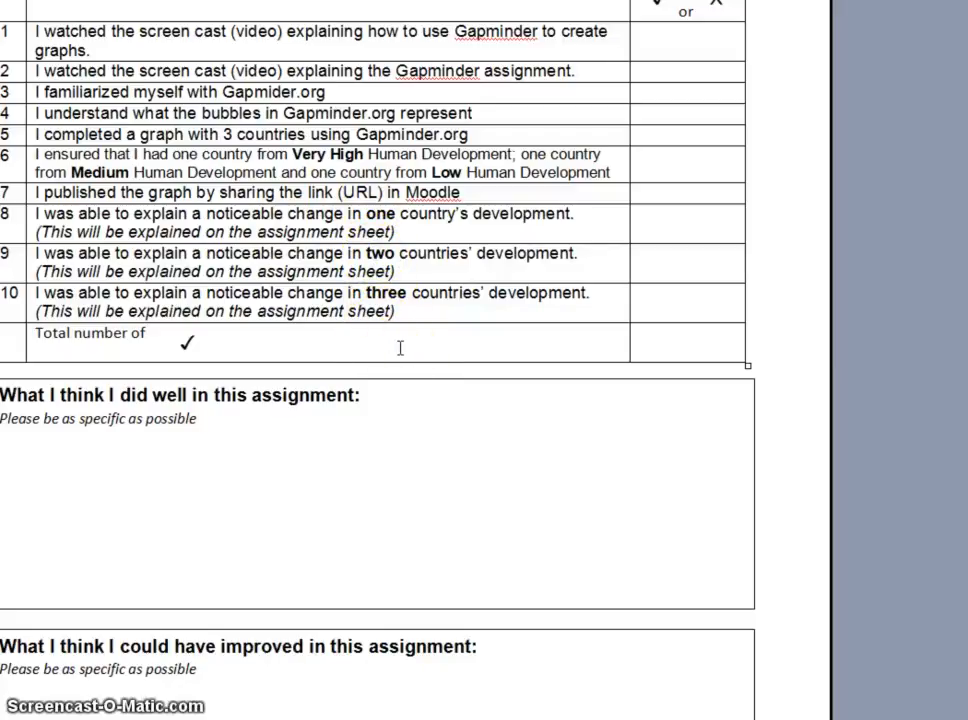
pyautogui.scroll(-2, 395, 408)
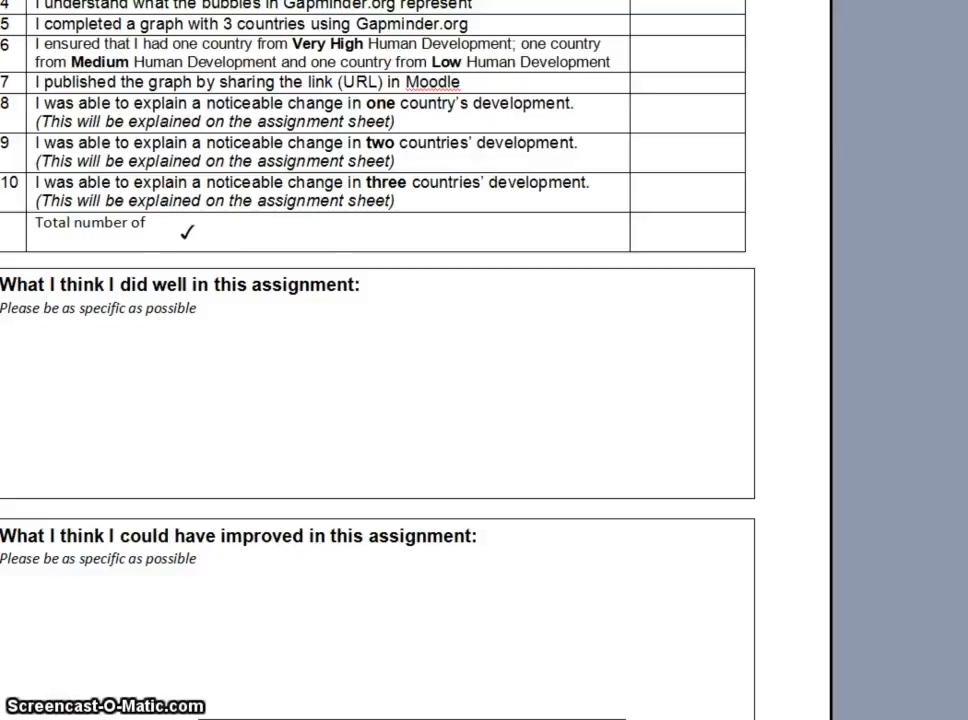
# - Switch to the Gapminder Assignment Instructions document and review its steps I to VI and the checklist table
pyautogui.hotkey('alt', 'Tab')
pyautogui.scroll(2, 278, 448)
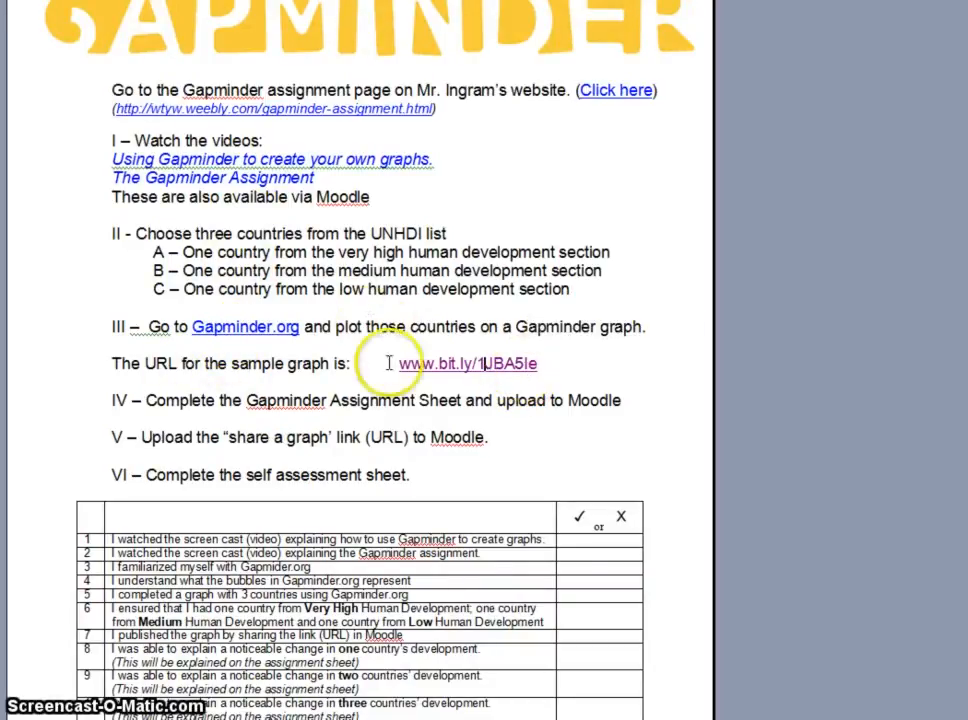
pyautogui.scroll(-1, 470, 457)
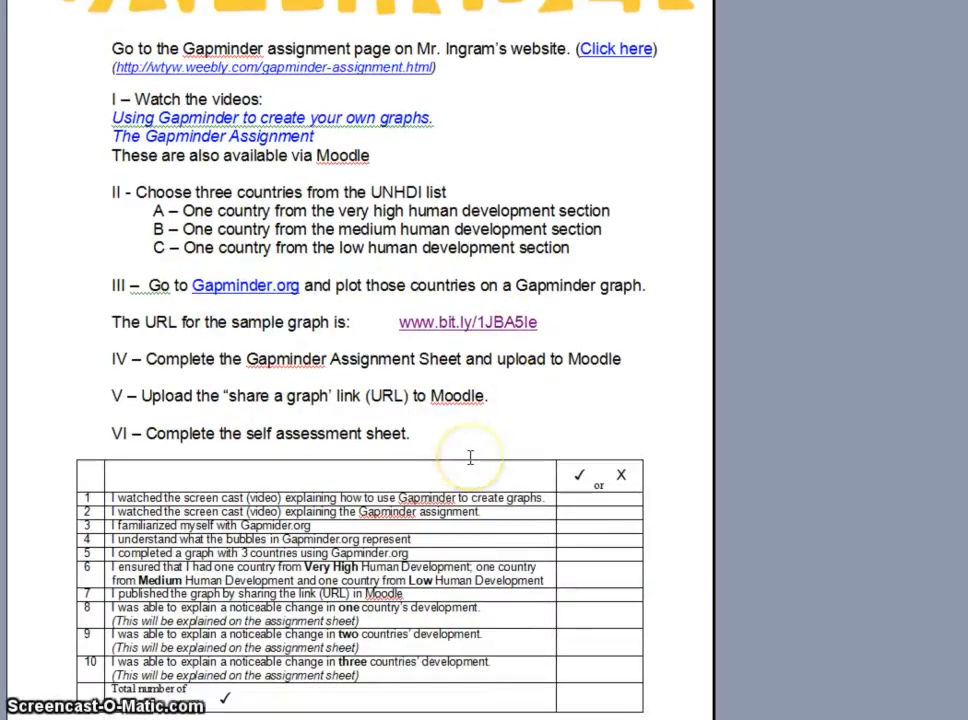
pyautogui.scroll(-1, 470, 457)
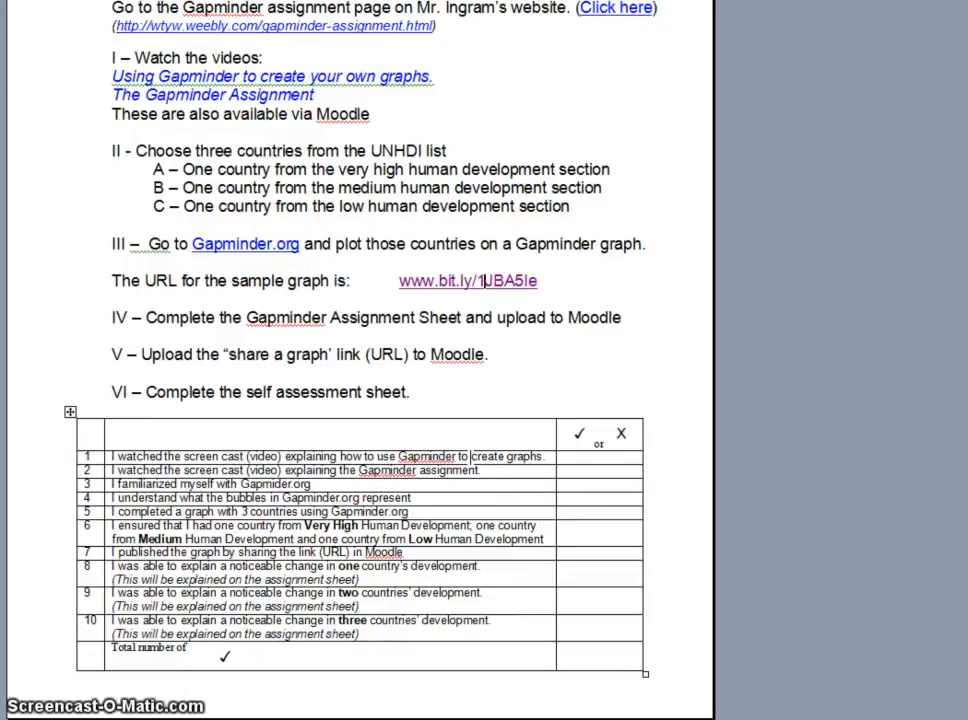
pyautogui.scroll(5, 470, 457)
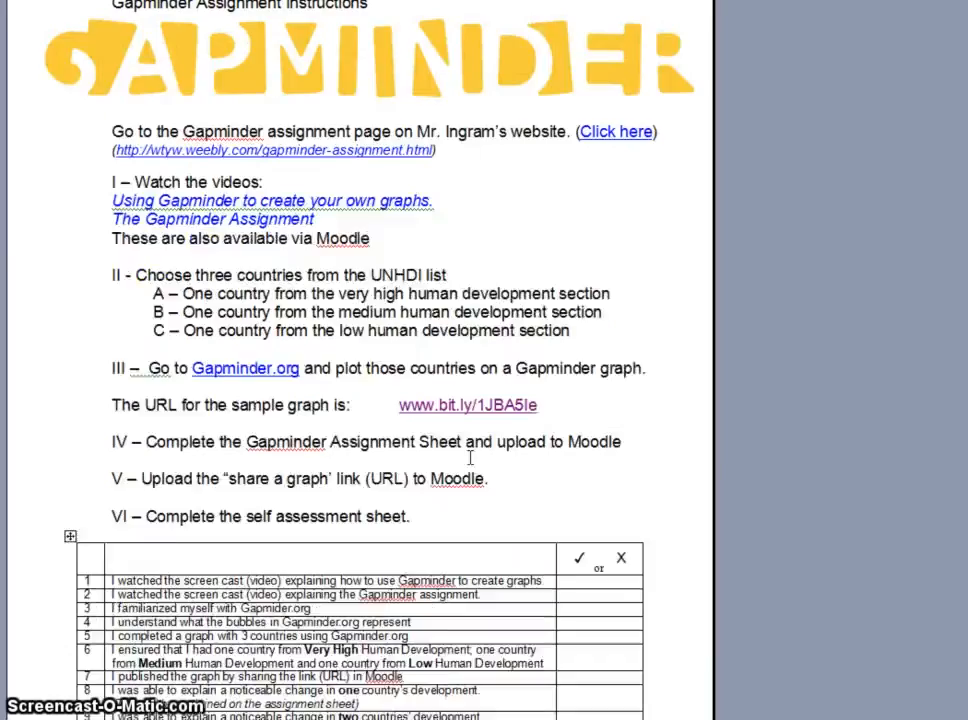